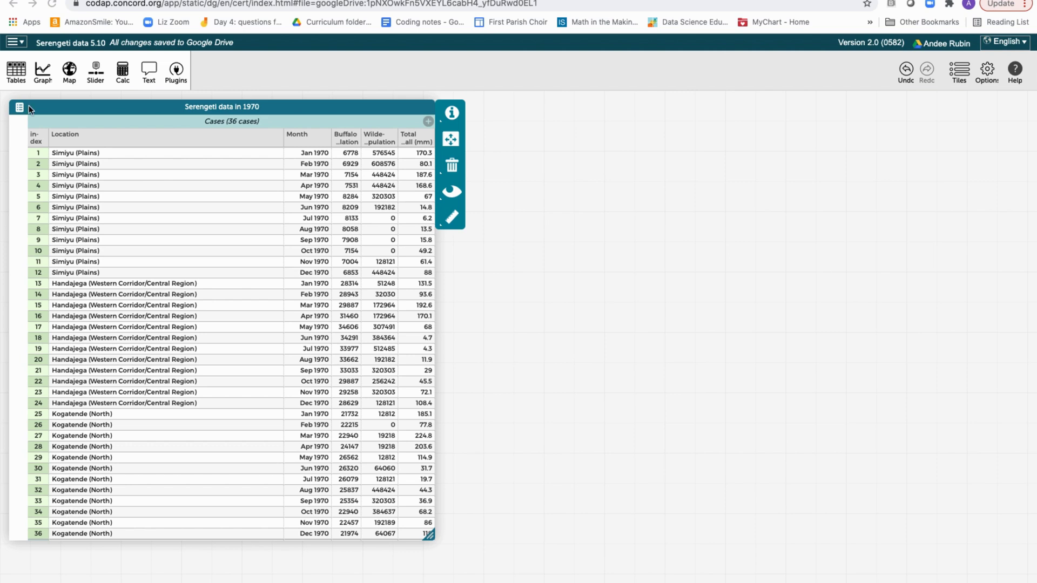
# Add a graph beside the table plotting Wildebeest population against Month, and enlarge it
pyautogui.click(43, 74)
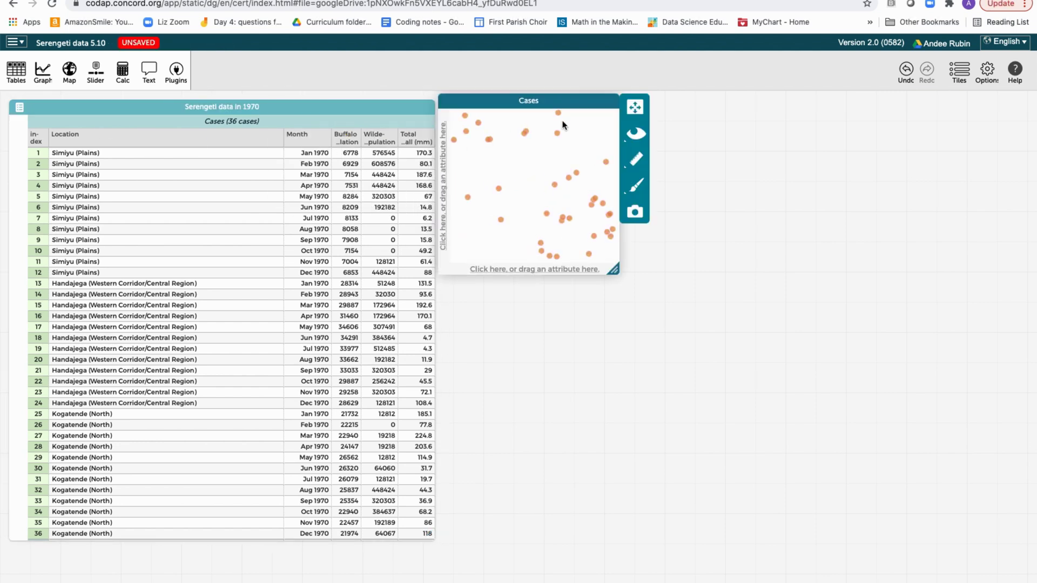
pyautogui.moveTo(561, 96); pyautogui.dragTo(647, 135)
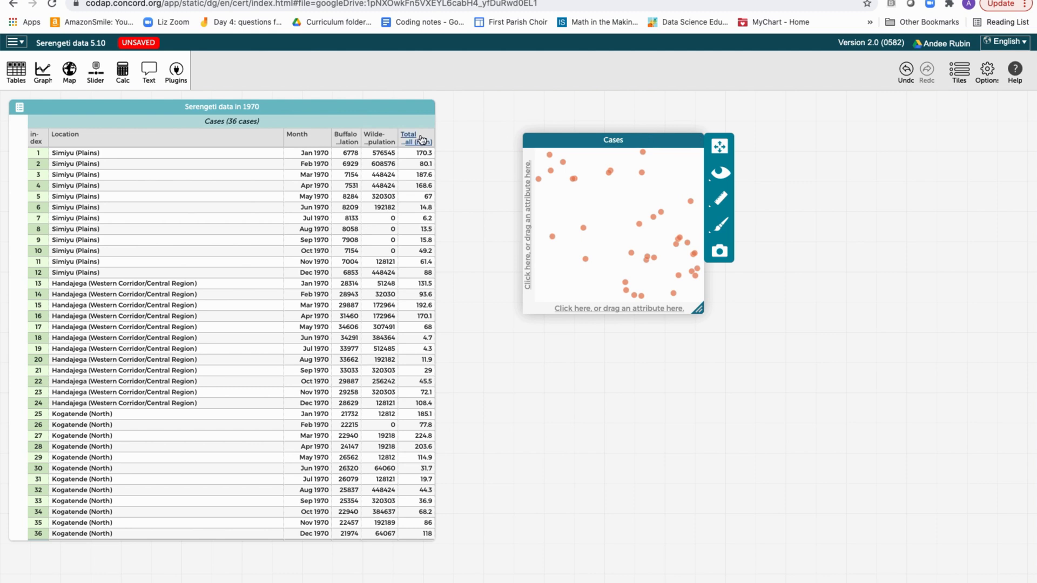
pyautogui.moveTo(321, 134); pyautogui.dragTo(579, 307)
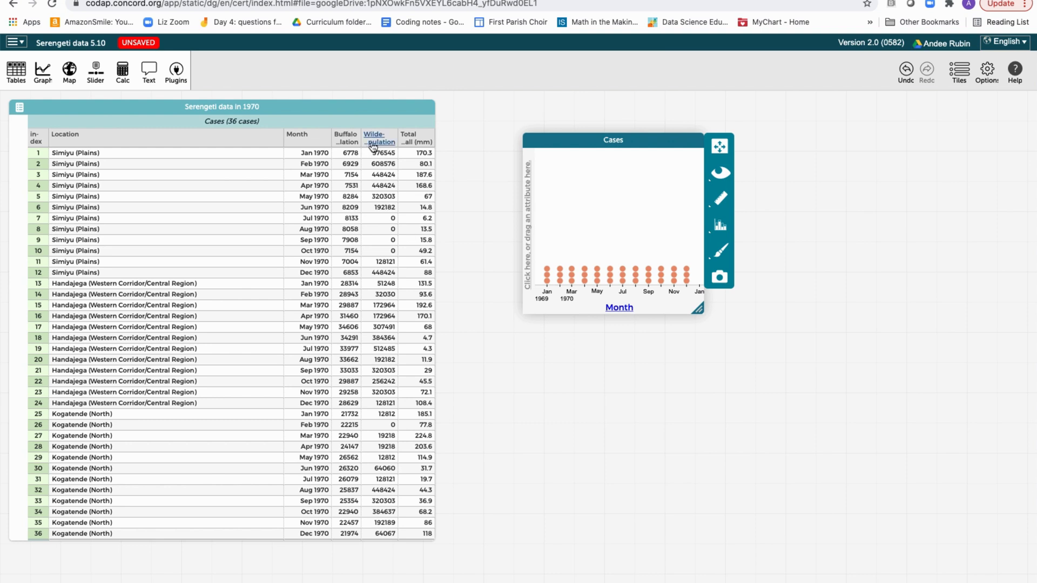
pyautogui.moveTo(378, 145); pyautogui.dragTo(525, 191)
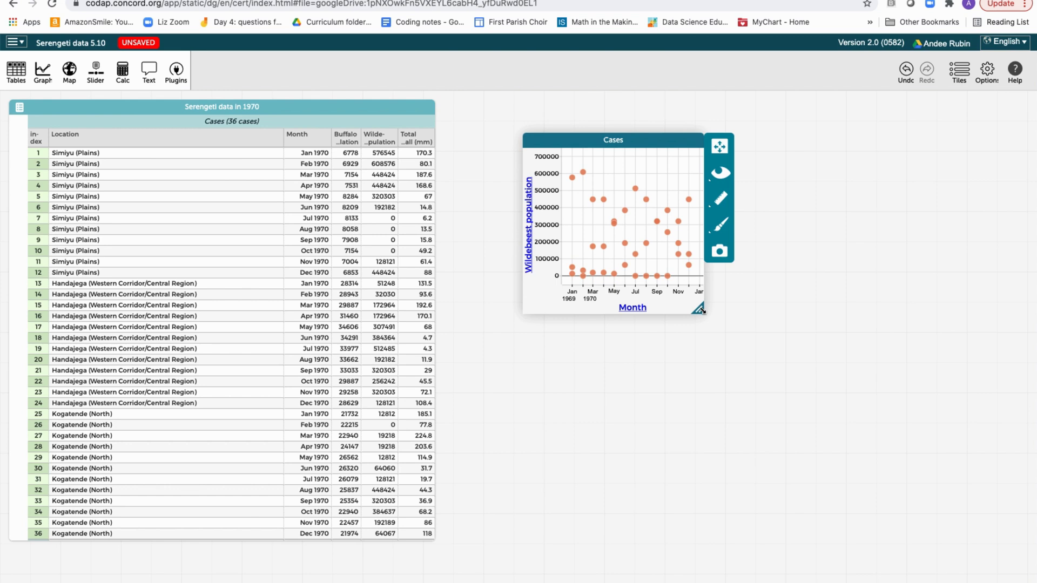
pyautogui.moveTo(699, 309); pyautogui.dragTo(781, 355)
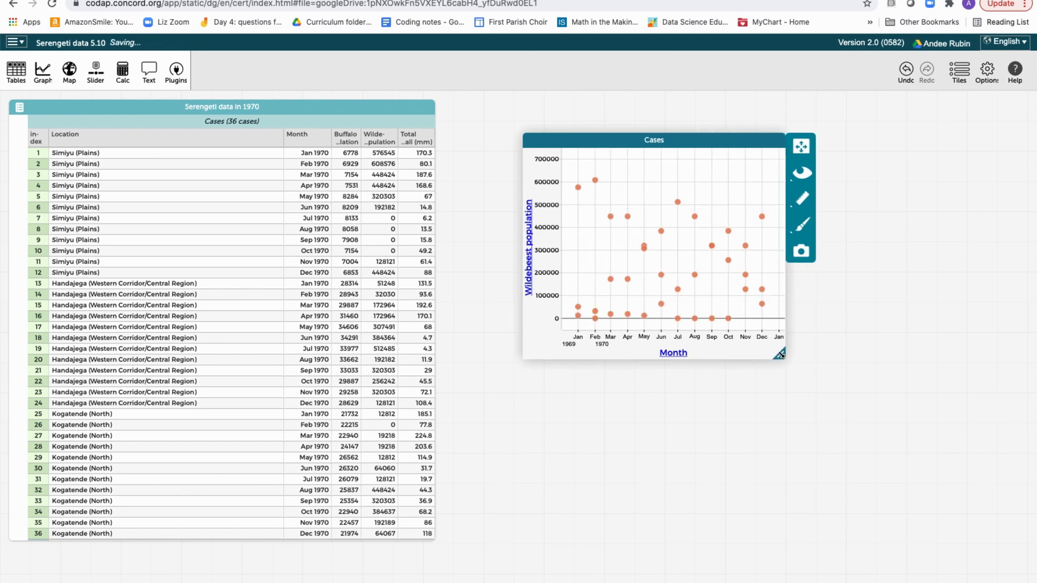
pyautogui.moveTo(580, 190)
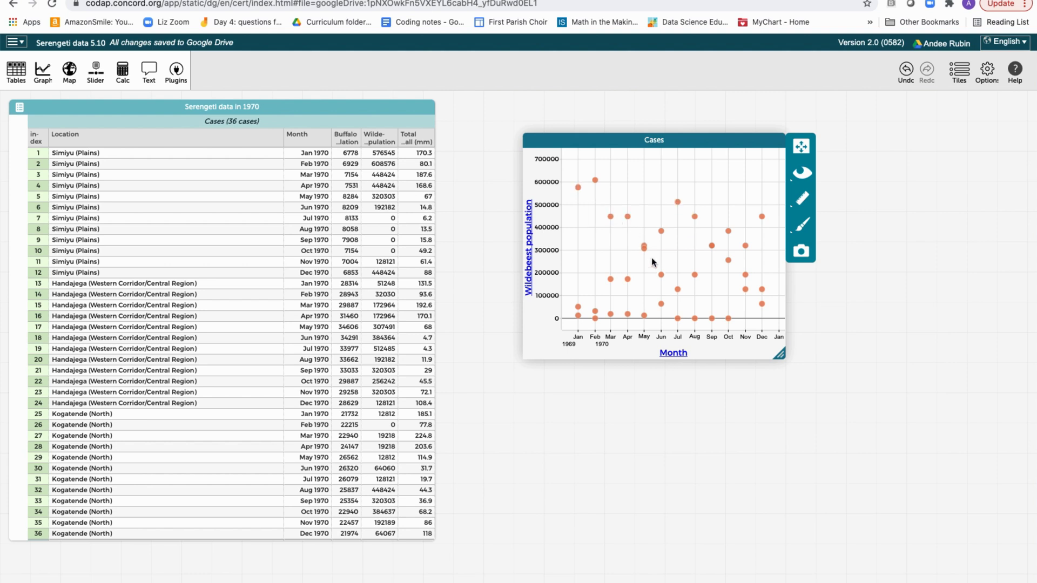
pyautogui.moveTo(679, 292)
# Split the wildebeest graph by Location, ordering panels Simiyu, Kogatende, then Handajega
pyautogui.moveTo(60, 136)
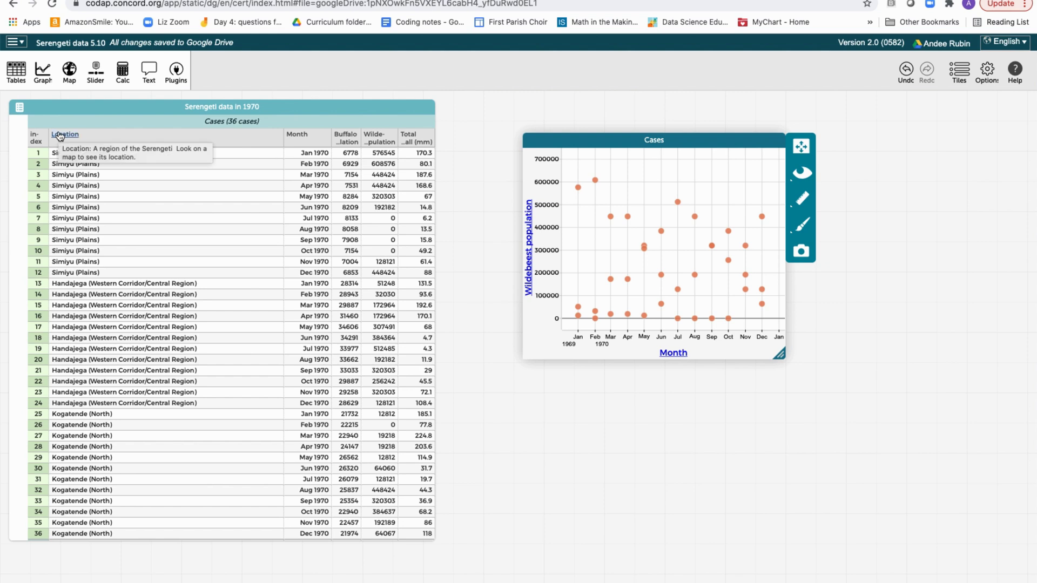
pyautogui.moveTo(60, 136); pyautogui.dragTo(642, 159)
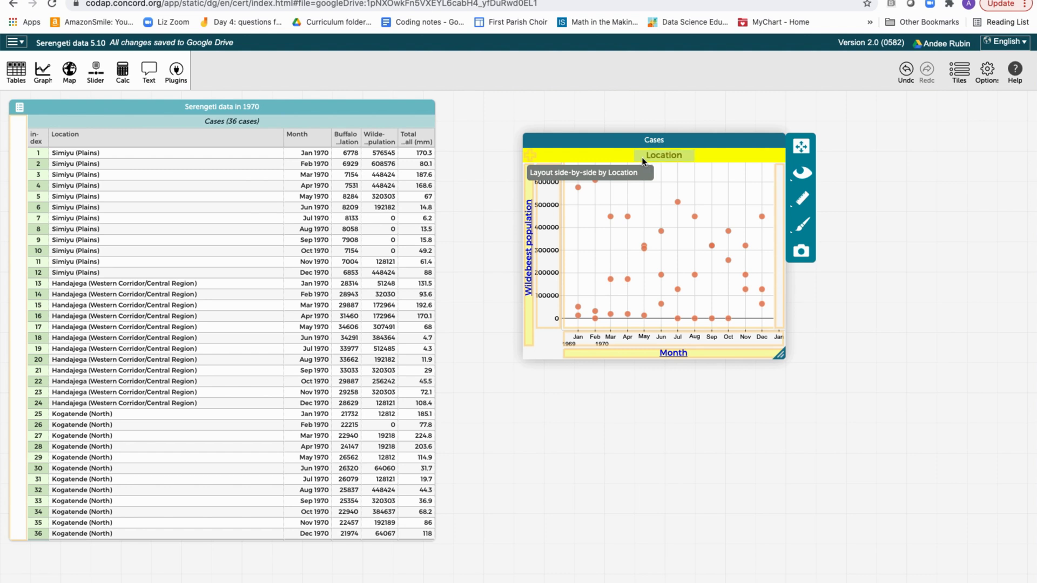
pyautogui.moveTo(643, 160); pyautogui.dragTo(641, 157)
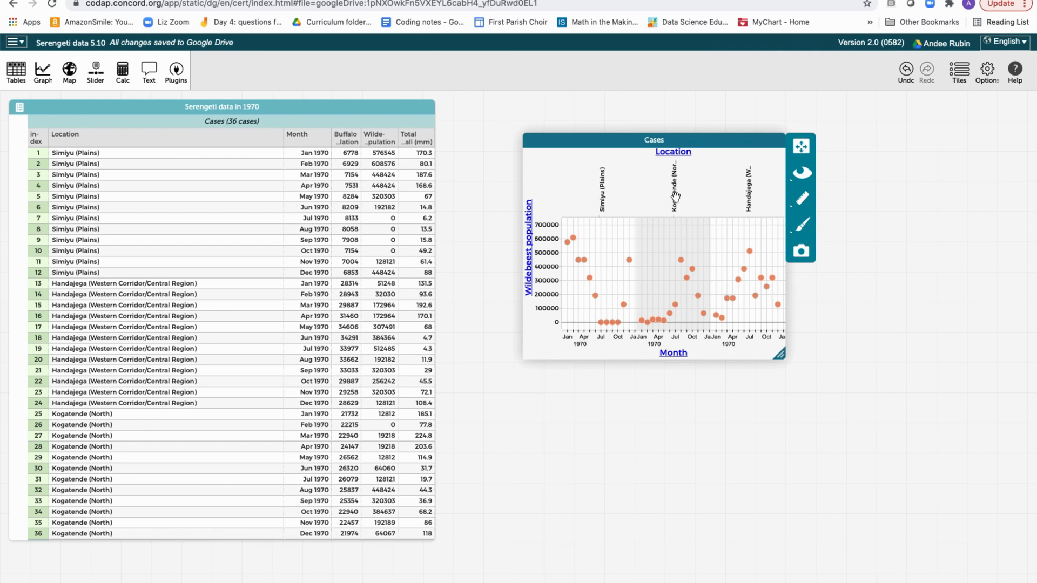
pyautogui.moveTo(675, 197)
pyautogui.mouseDown()
pyautogui.moveTo(602, 199)
pyautogui.moveTo(748, 196)
pyautogui.moveTo(682, 206)
pyautogui.mouseUp()
# Title the wildebeest graph 'Wildebeest three locations' and move it up beside the table
pyautogui.click(657, 140)
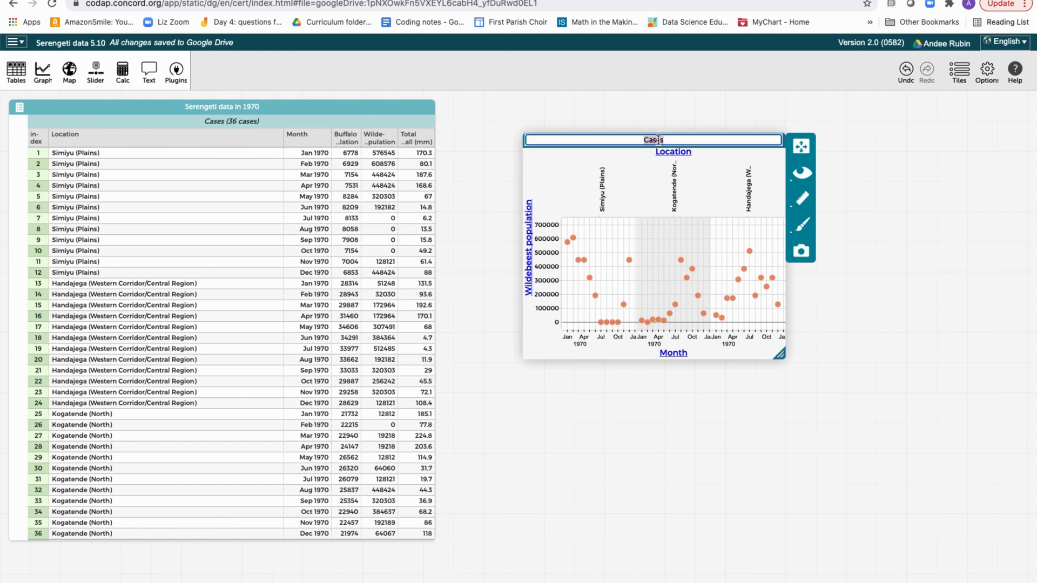
pyautogui.write('Wildebeest three locations')
pyautogui.click(671, 391)
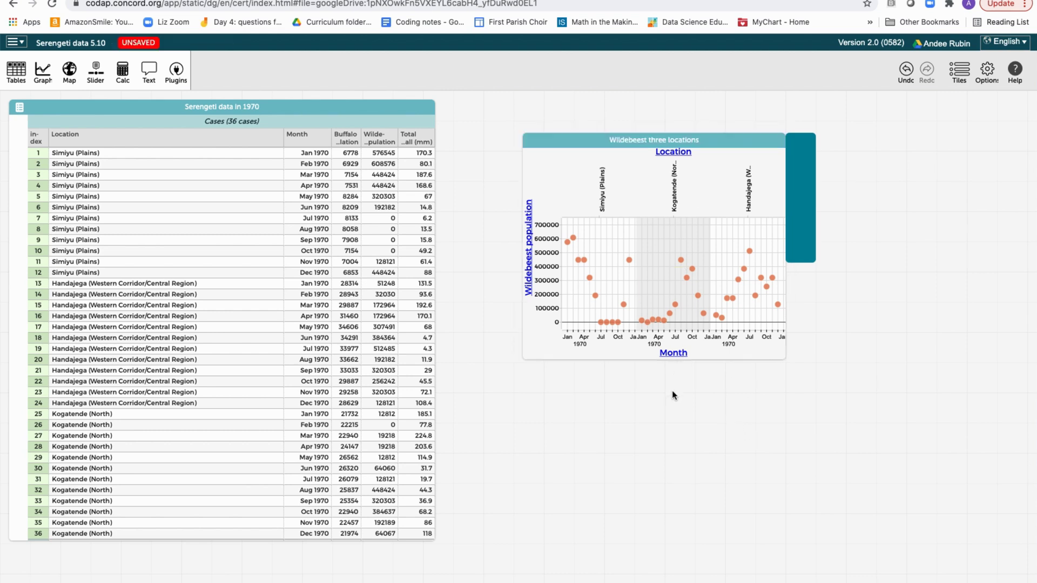
pyautogui.moveTo(548, 138); pyautogui.dragTo(479, 102)
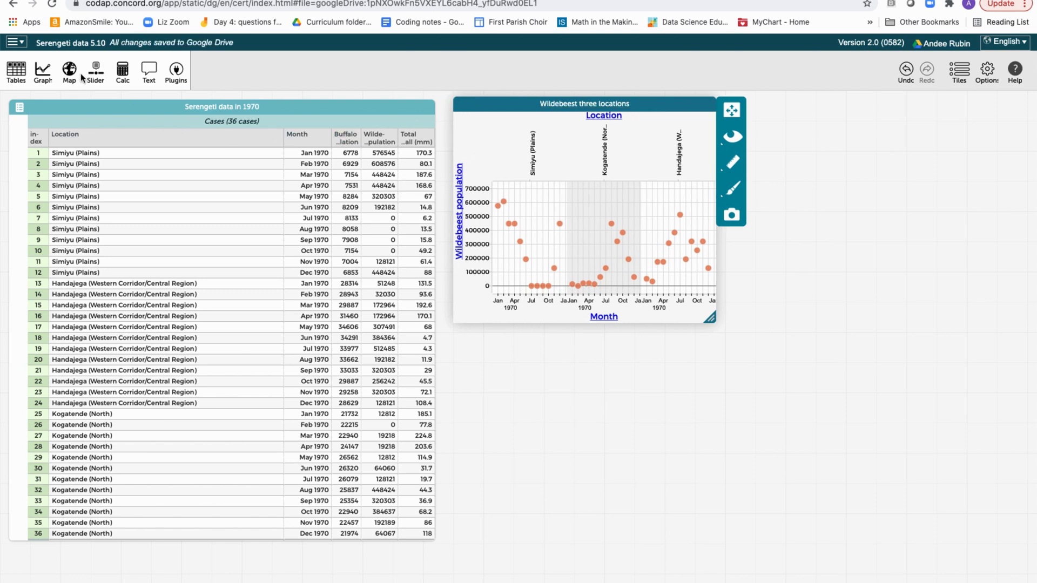
# Add a second graph of Buffalo population by Month, split by Location, below the wildebeest graph
pyautogui.click(43, 73)
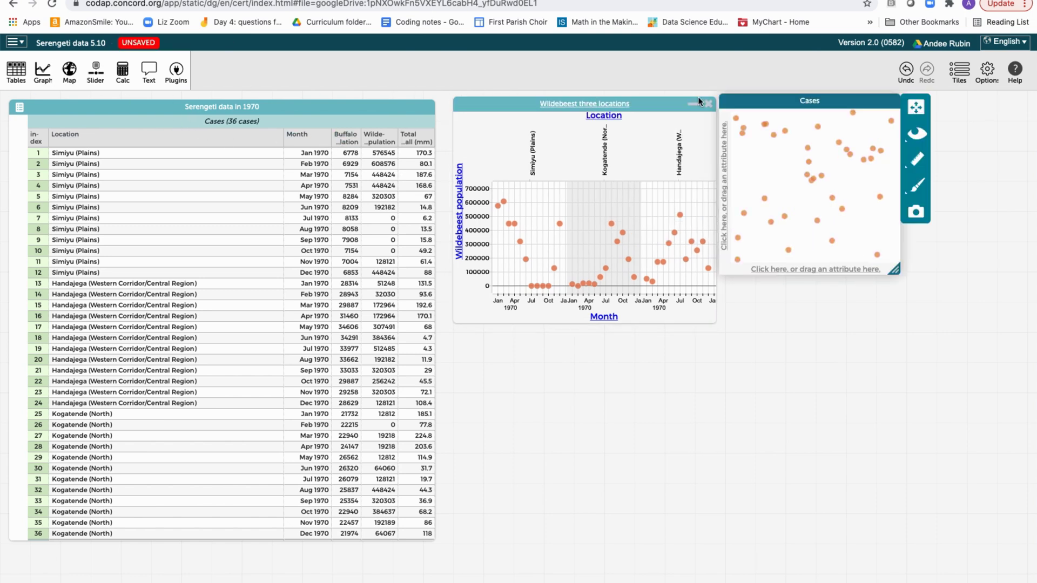
pyautogui.moveTo(783, 101); pyautogui.dragTo(790, 322)
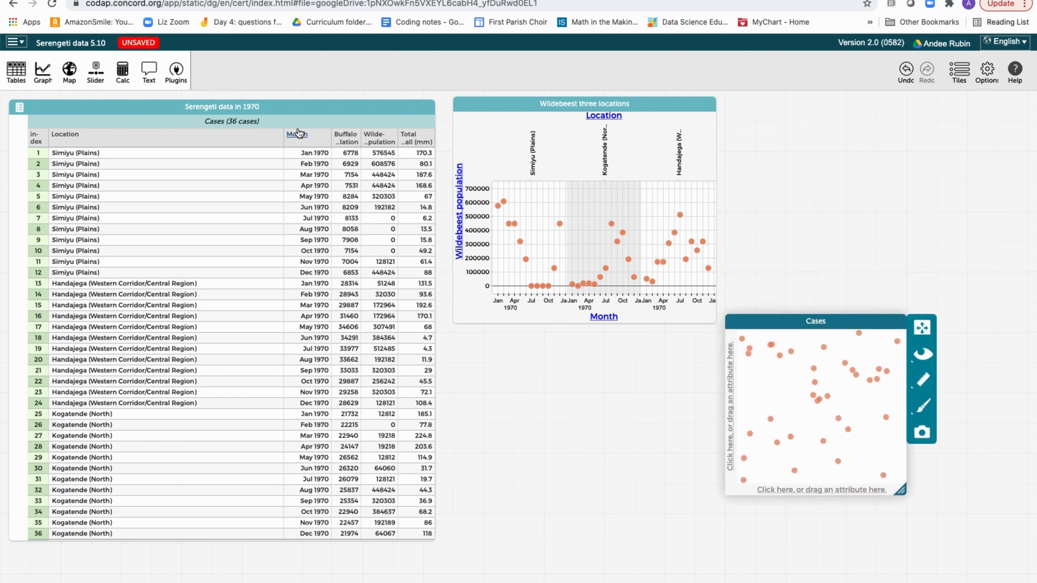
pyautogui.moveTo(297, 134); pyautogui.dragTo(803, 490)
pyautogui.moveTo(345, 137); pyautogui.dragTo(730, 396)
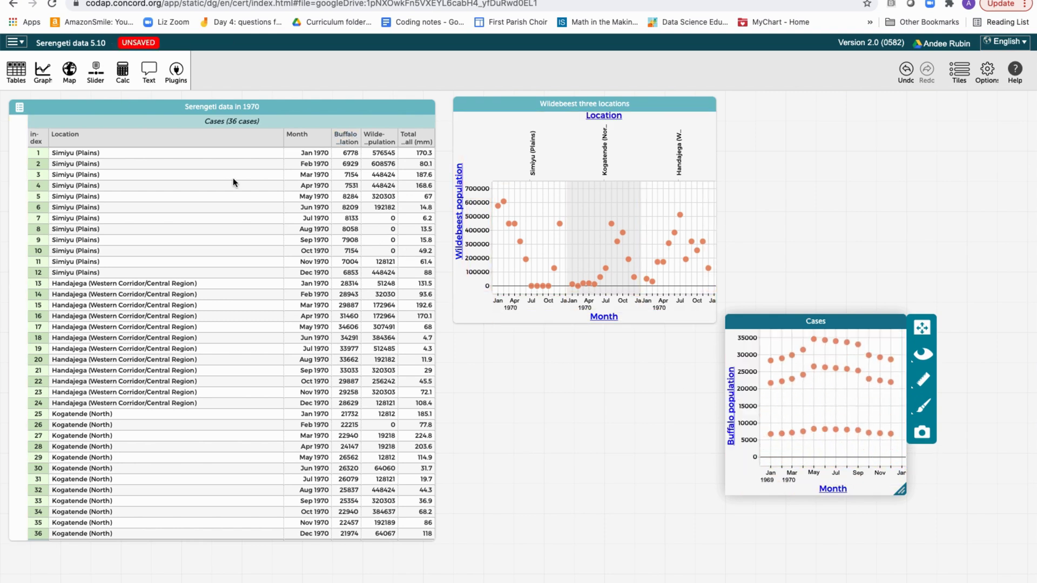
pyautogui.moveTo(62, 138); pyautogui.dragTo(804, 334)
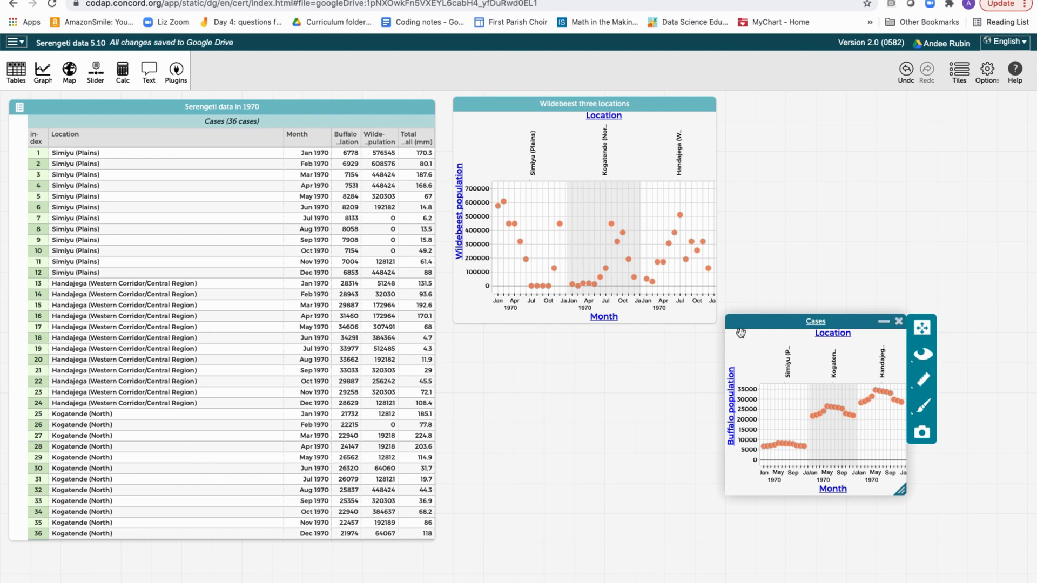
pyautogui.moveTo(759, 319); pyautogui.dragTo(493, 356)
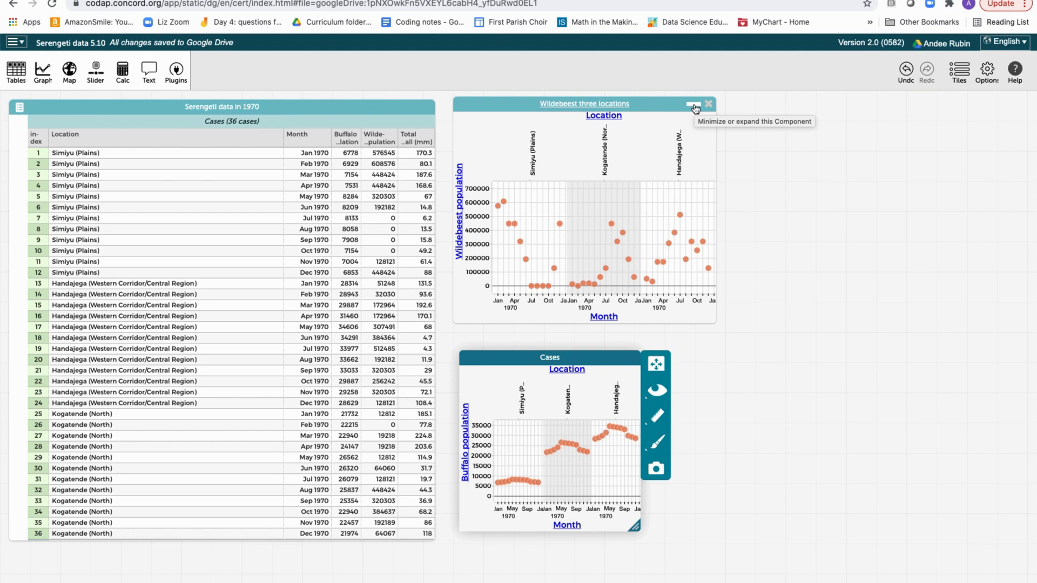
# Collapse the wildebeest graph, then title the buffalo graph 'Buffalo three locations' and move it lower right
pyautogui.click(693, 106)
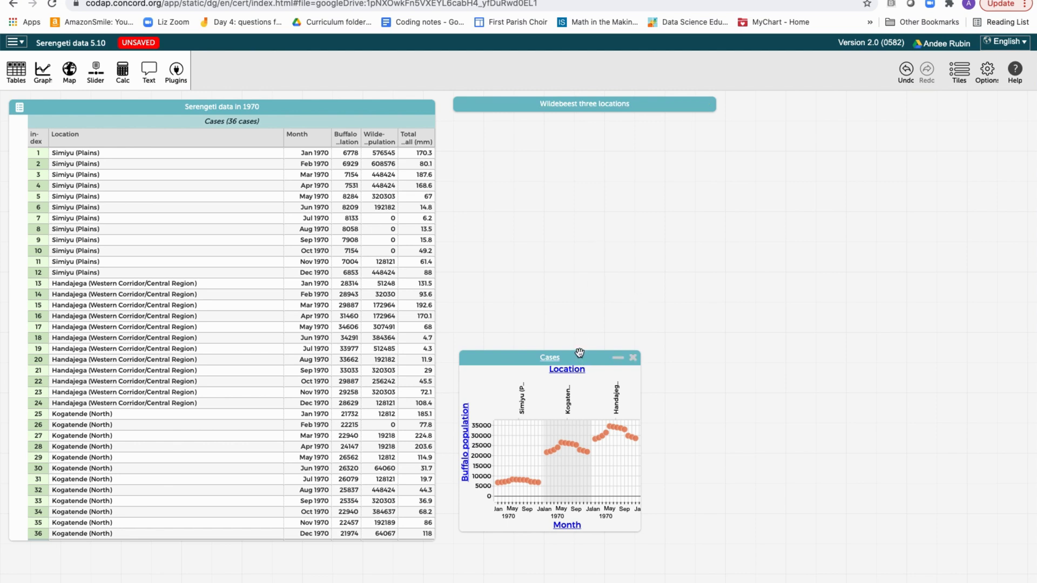
pyautogui.moveTo(578, 356); pyautogui.dragTo(566, 145)
pyautogui.click(565, 145)
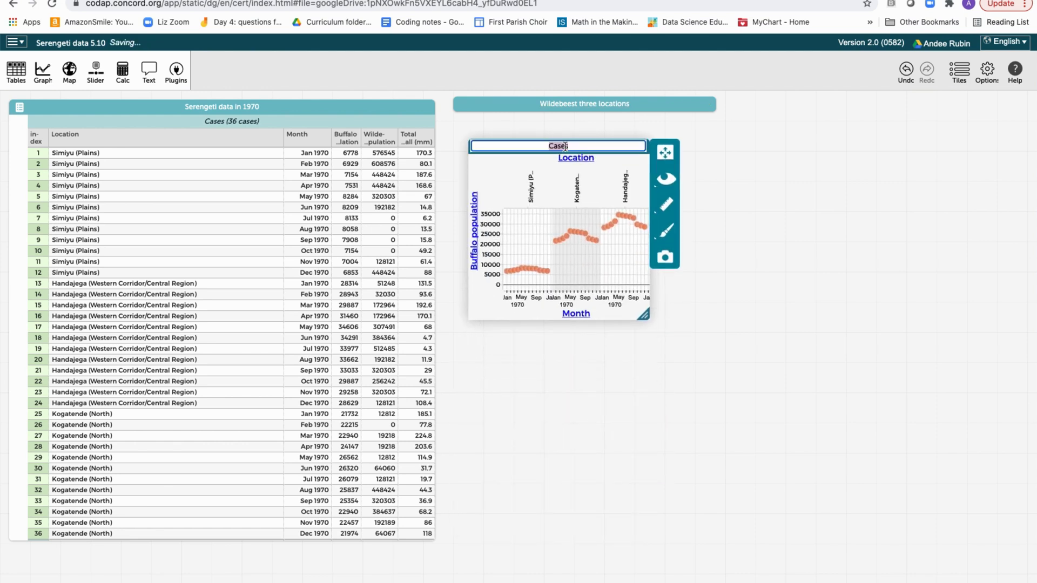
pyautogui.write('Buf')
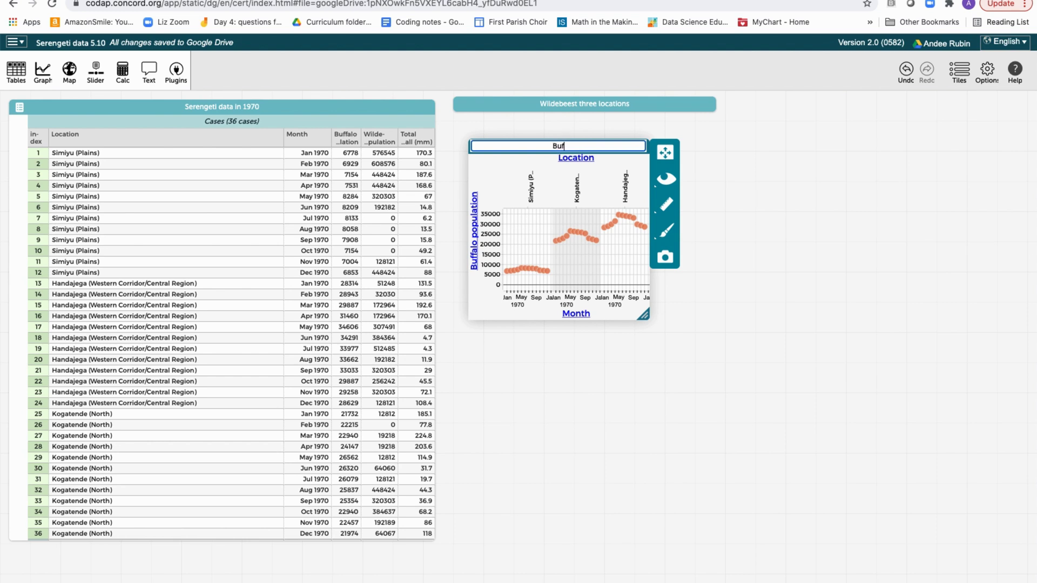
pyautogui.write('falo three locations')
pyautogui.click(584, 353)
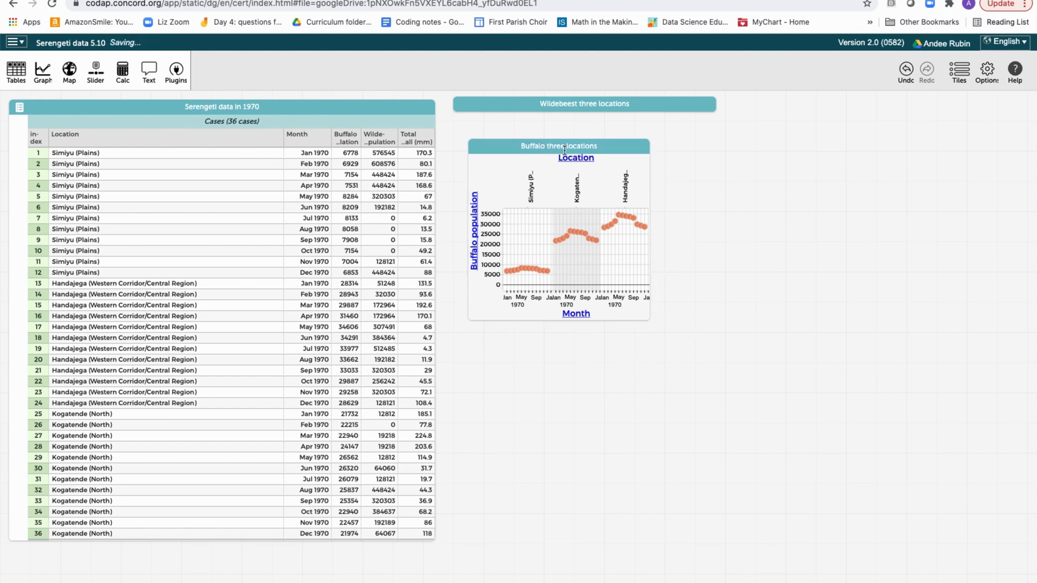
pyautogui.moveTo(564, 150); pyautogui.dragTo(601, 277)
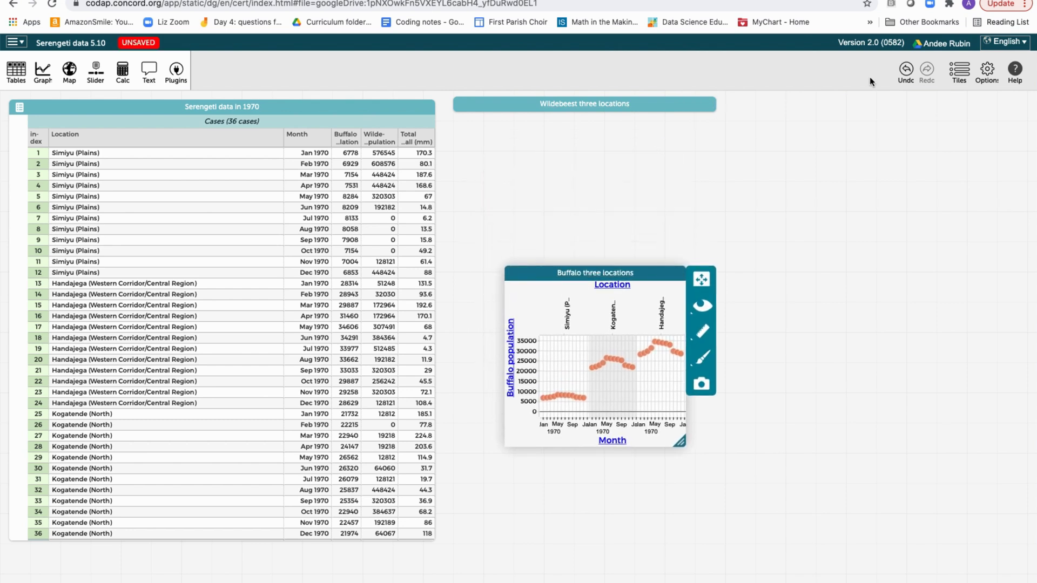
pyautogui.click(966, 72)
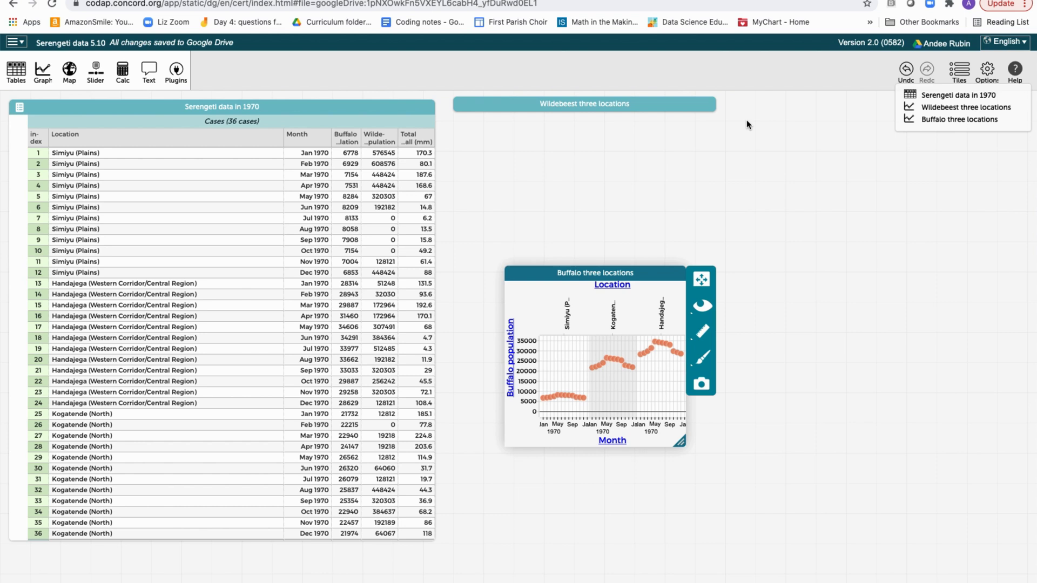
pyautogui.click(828, 219)
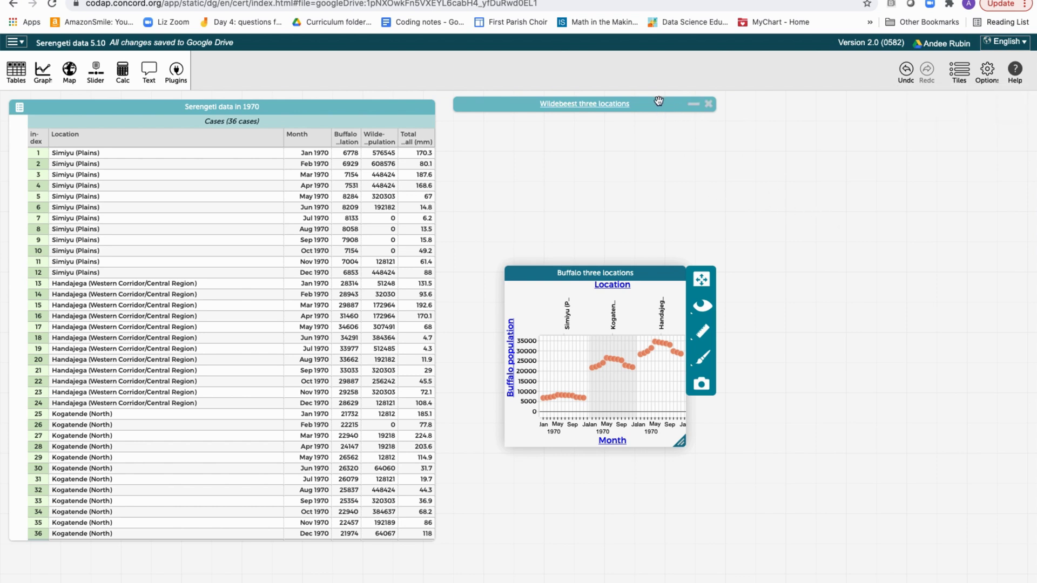
# Expand the wildebeest graph, move the buffalo graph clear, and select the Kogatende August 1970 point
pyautogui.click(694, 105)
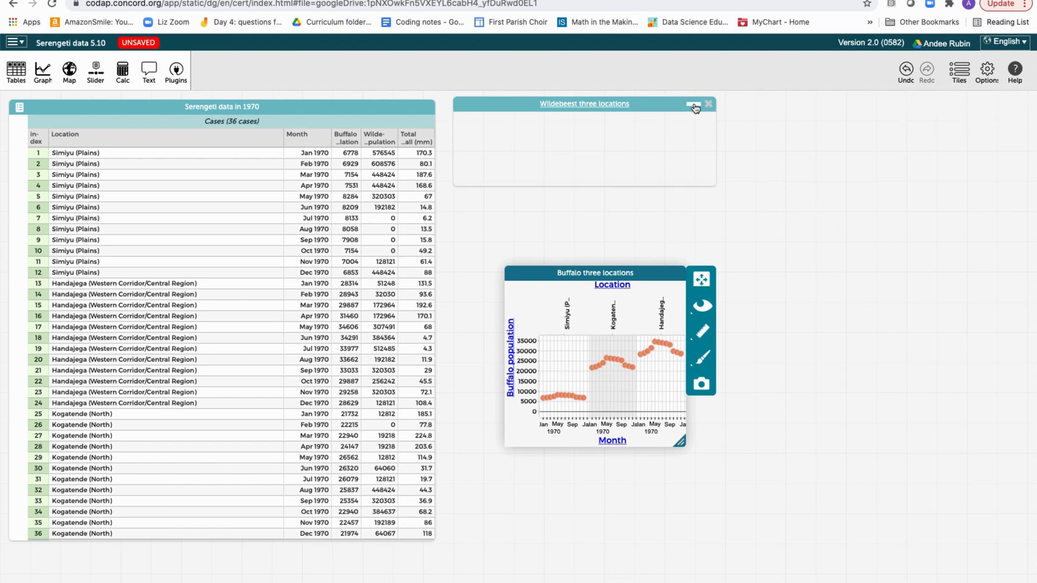
pyautogui.click(523, 441)
pyautogui.moveTo(645, 276); pyautogui.dragTo(914, 325)
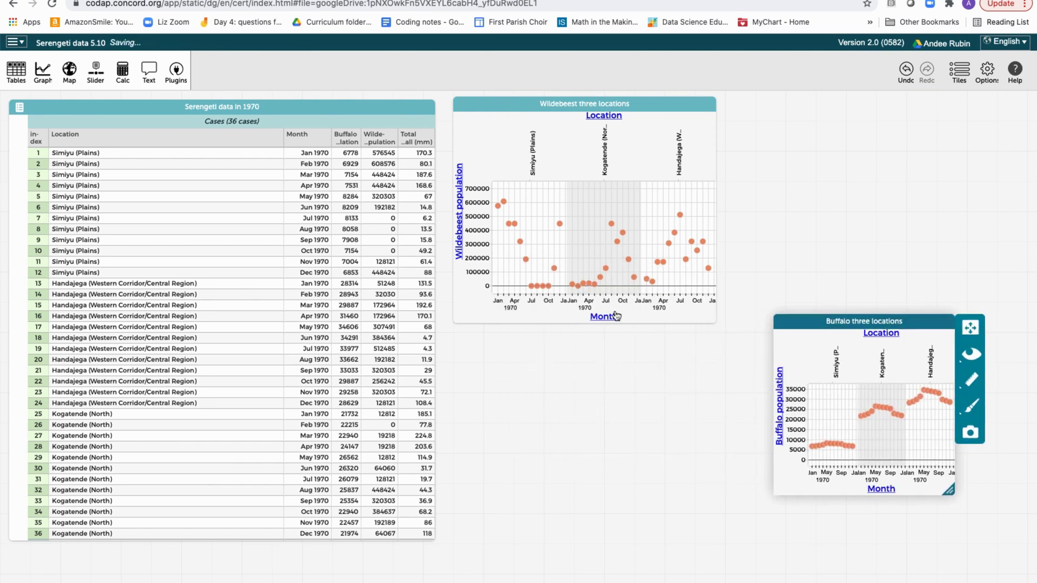
pyautogui.click(611, 224)
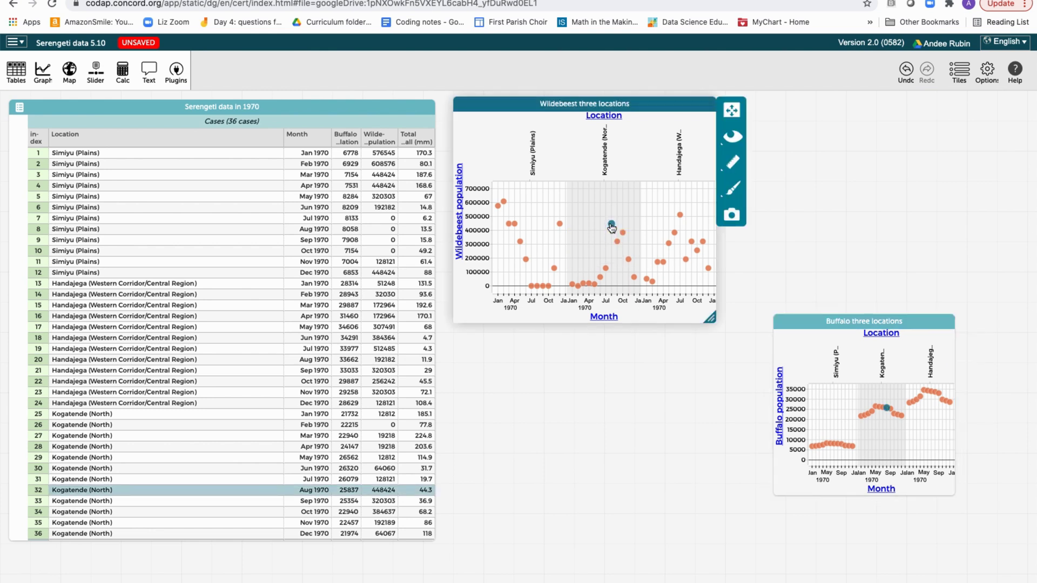
pyautogui.moveTo(887, 409)
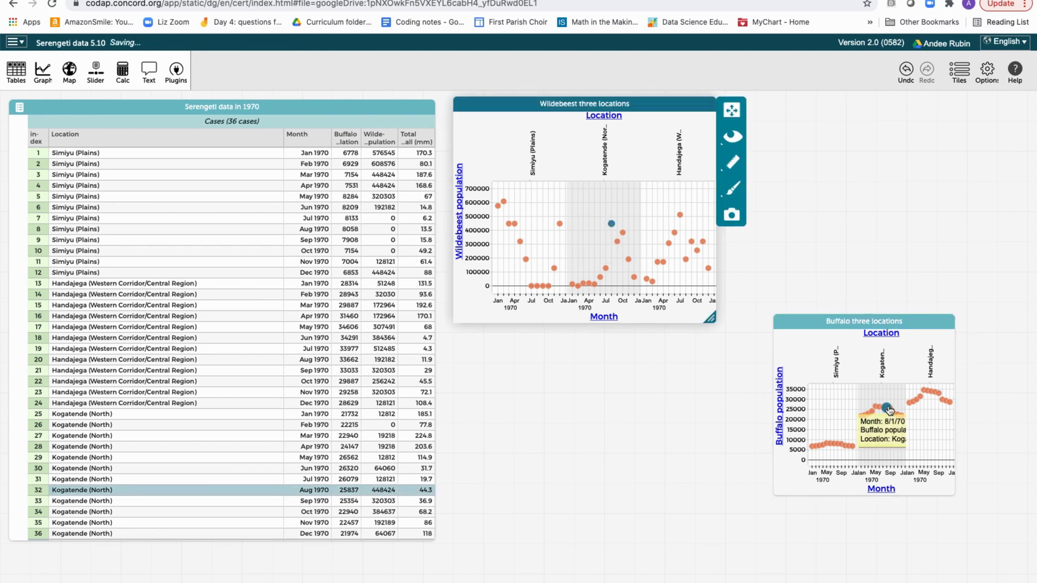